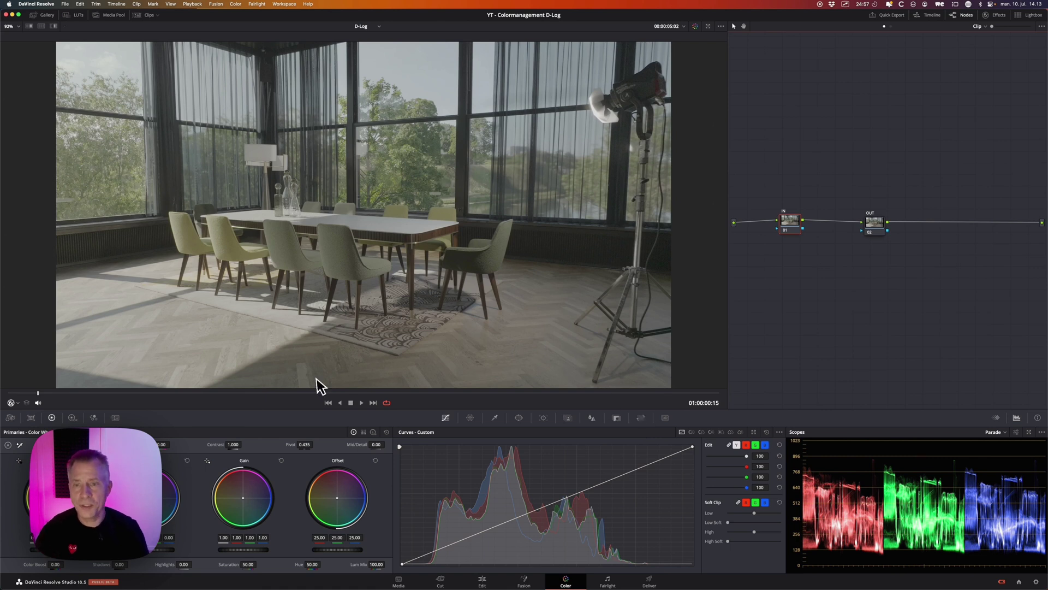
Preview the D-Log clip, then open Color Management and keep DaVinci YRGB color science.
key(space)
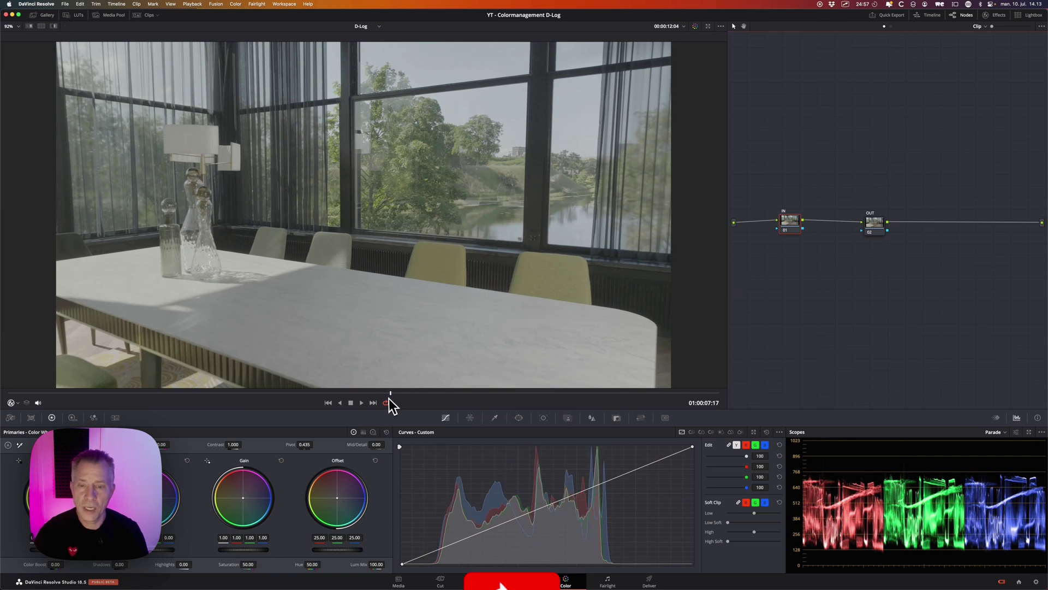
drag(390, 393, 16, 393)
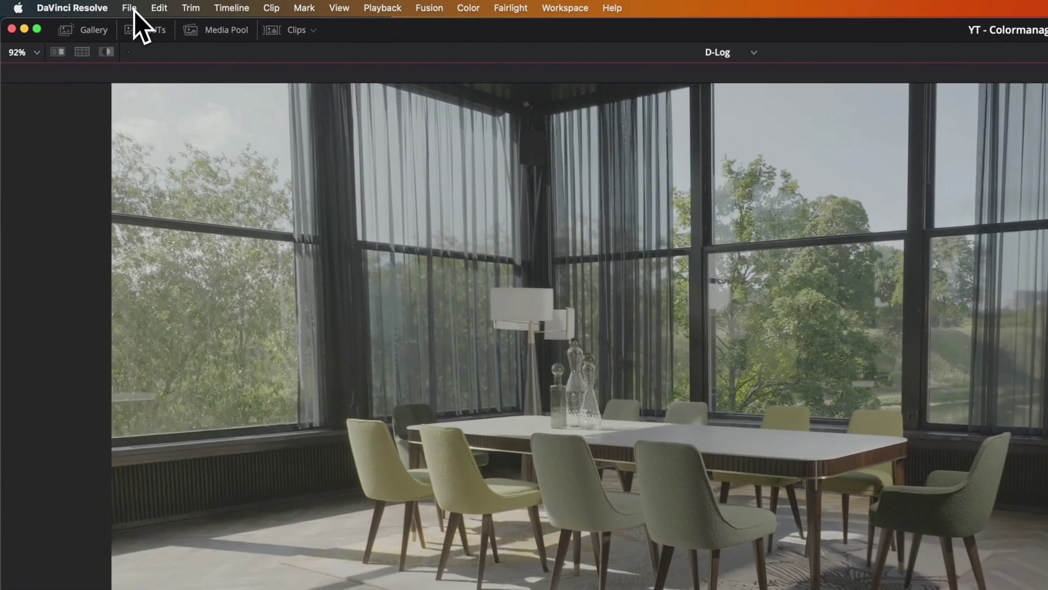
click(126, 9)
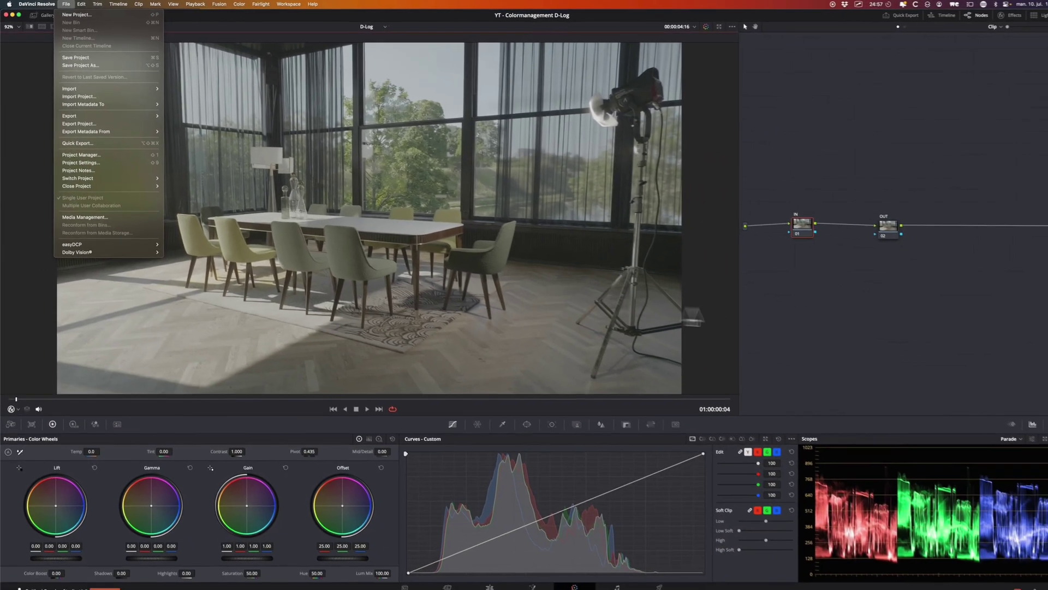
key(Escape)
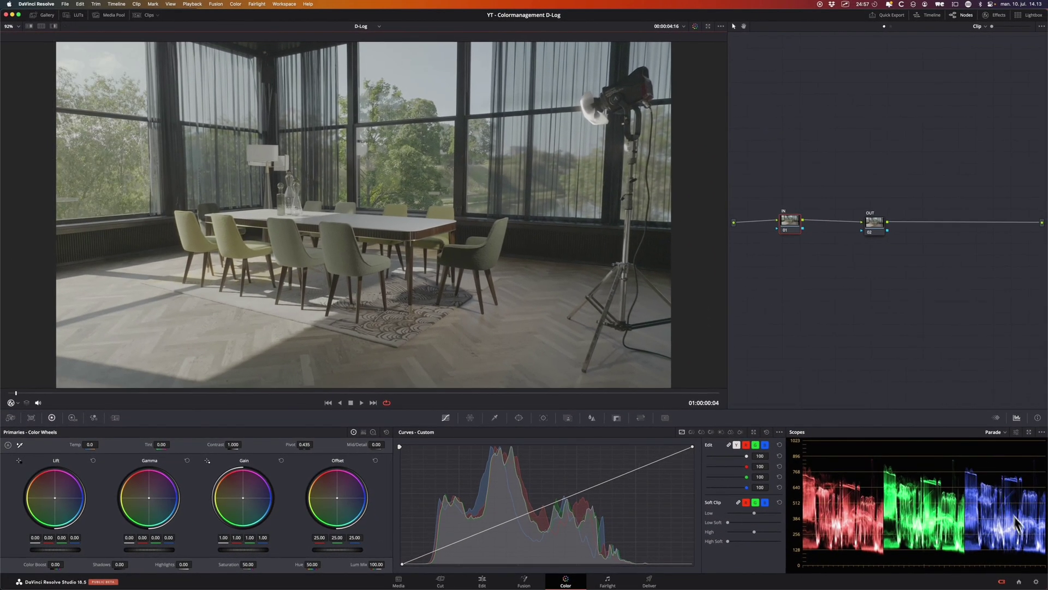
click(1036, 582)
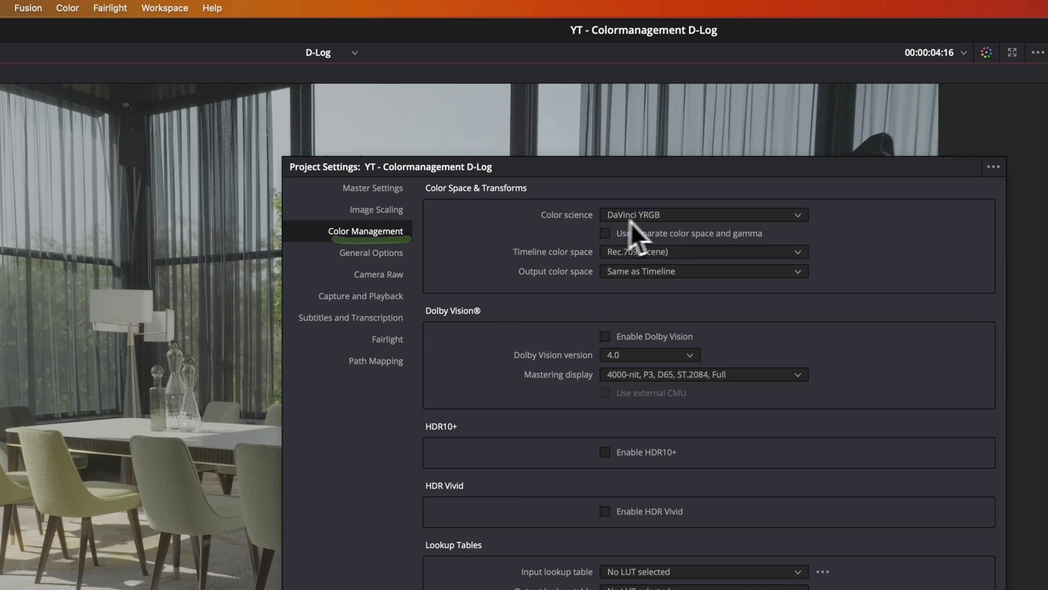
click(652, 218)
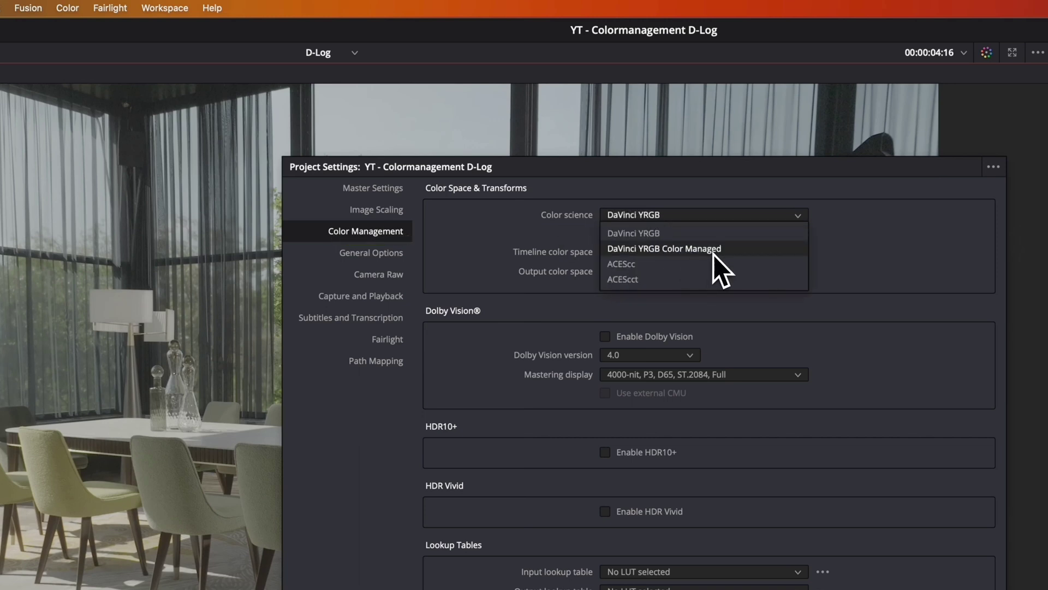
click(691, 236)
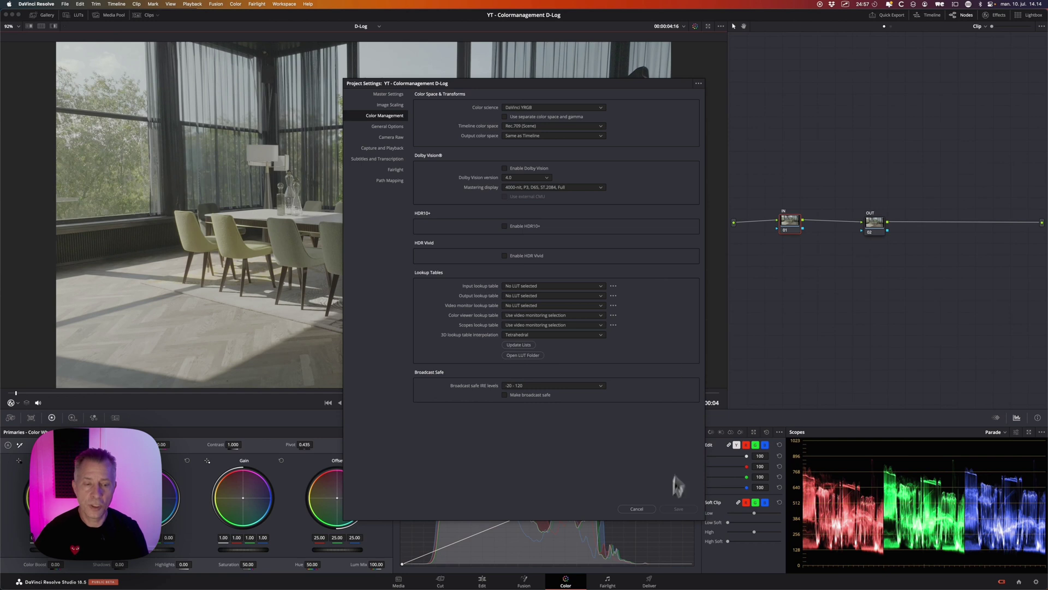
Cancel Project Settings and spread nodes 01 and 02 farther apart.
click(640, 509)
drag(798, 224, 785, 222)
drag(880, 232, 908, 228)
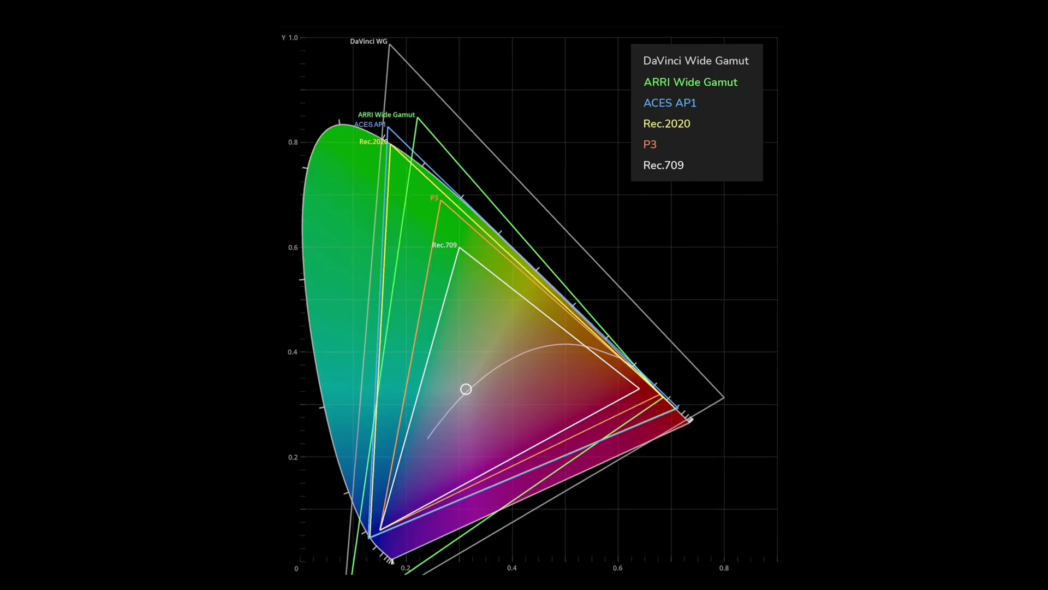
Annotate the gamut chart, highlighting the Rec.709 triangle and the DaVinci WG label.
drag(445, 312, 401, 473)
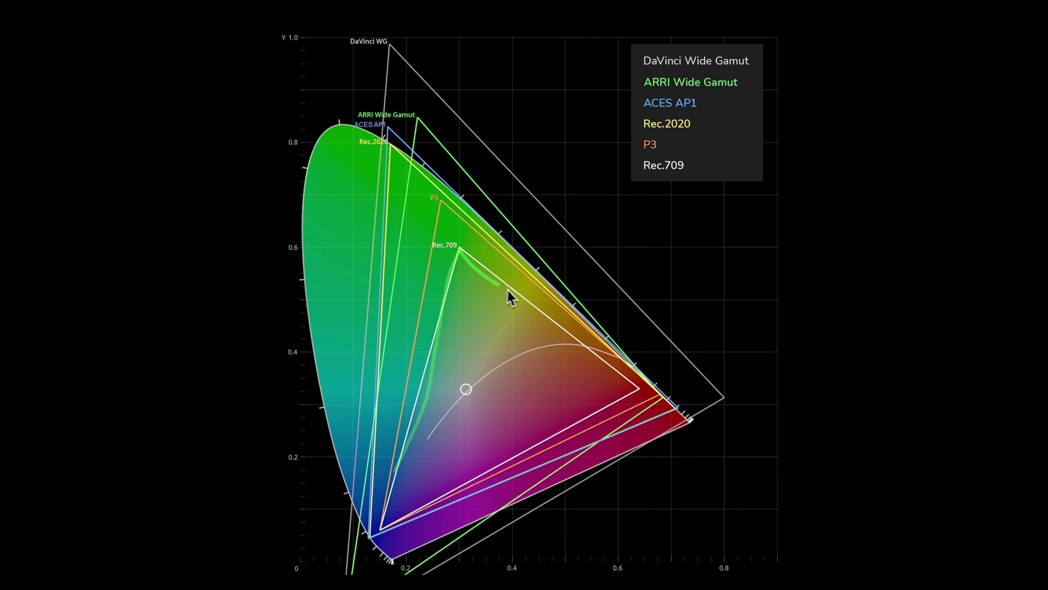
mouse_move(691, 158)
mouse_down()
mouse_move(641, 195)
mouse_move(710, 175)
mouse_up()
drag(466, 252, 602, 363)
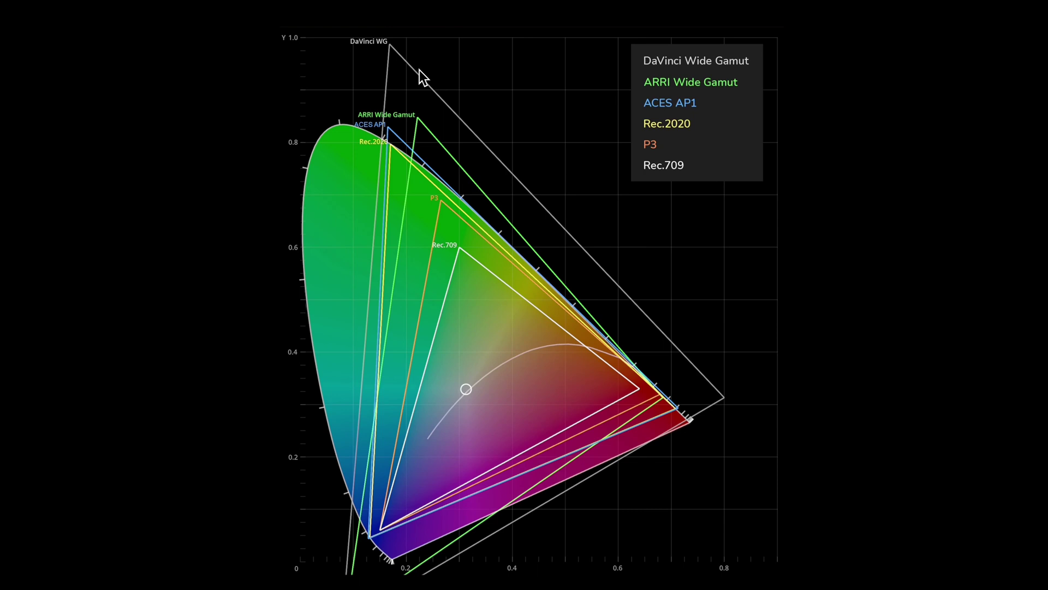
mouse_move(390, 43)
mouse_down()
mouse_move(329, 34)
mouse_move(399, 60)
mouse_move(397, 31)
mouse_move(361, 402)
mouse_move(446, 107)
mouse_move(763, 426)
mouse_move(519, 497)
mouse_up()
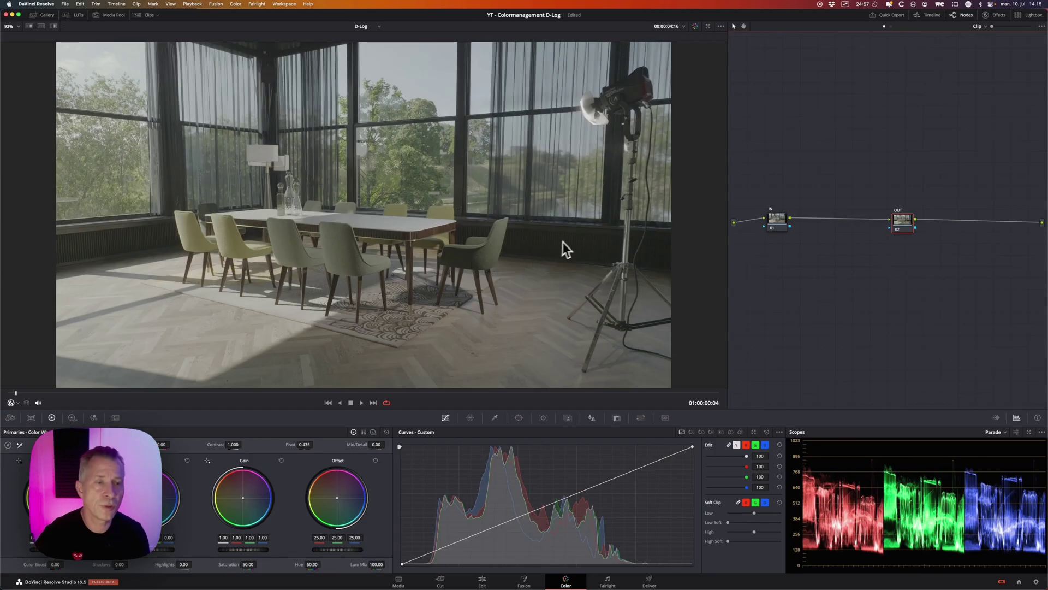
Apply the Resolve FX Color > Color Space Transform effect to node 01.
click(779, 228)
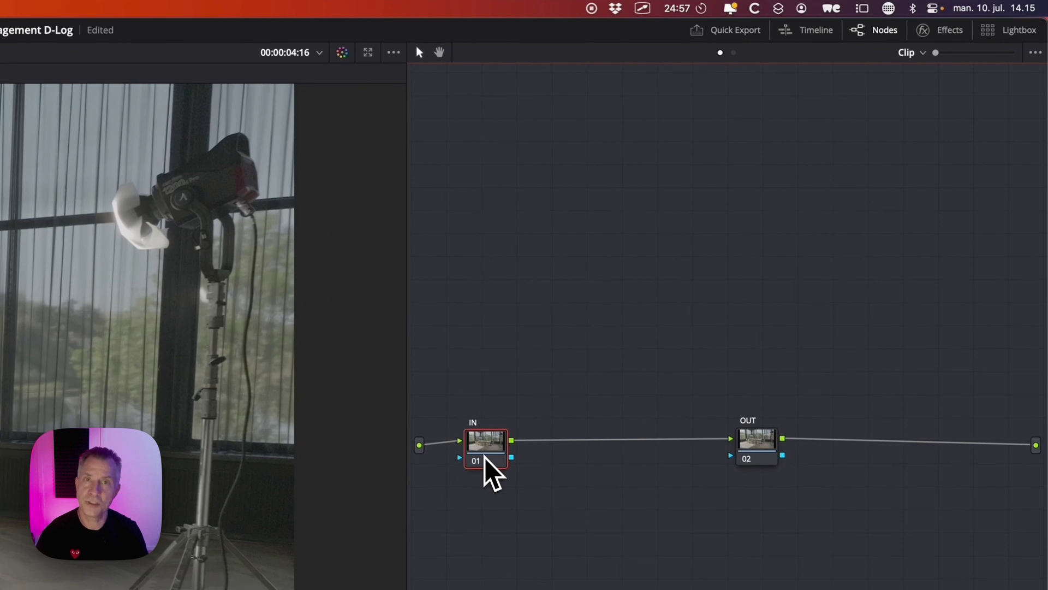
click(953, 32)
drag(437, 444, 486, 452)
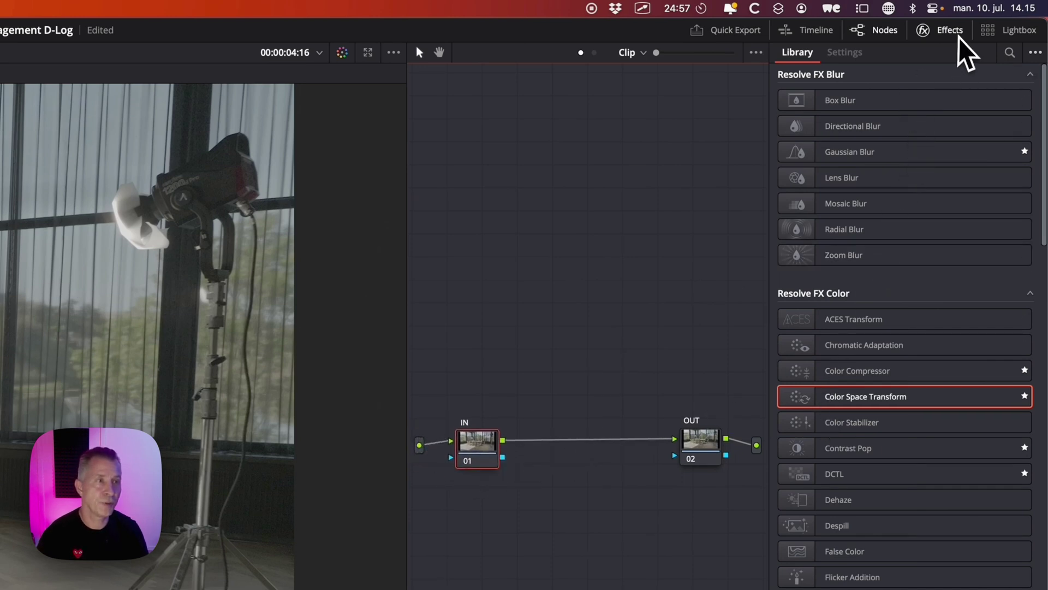
drag(936, 32, 966, 32)
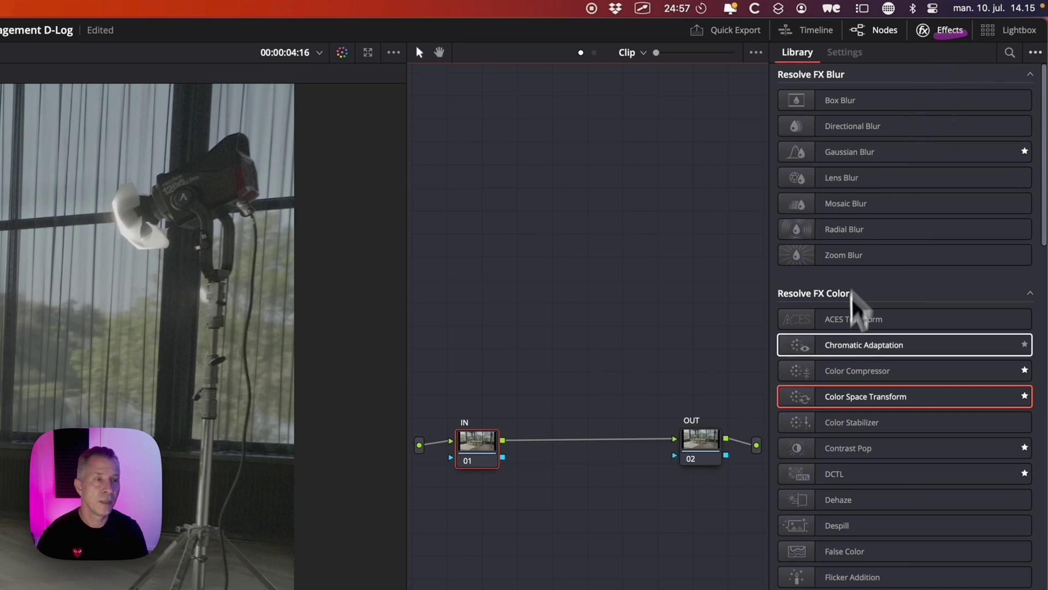
drag(796, 305, 836, 307)
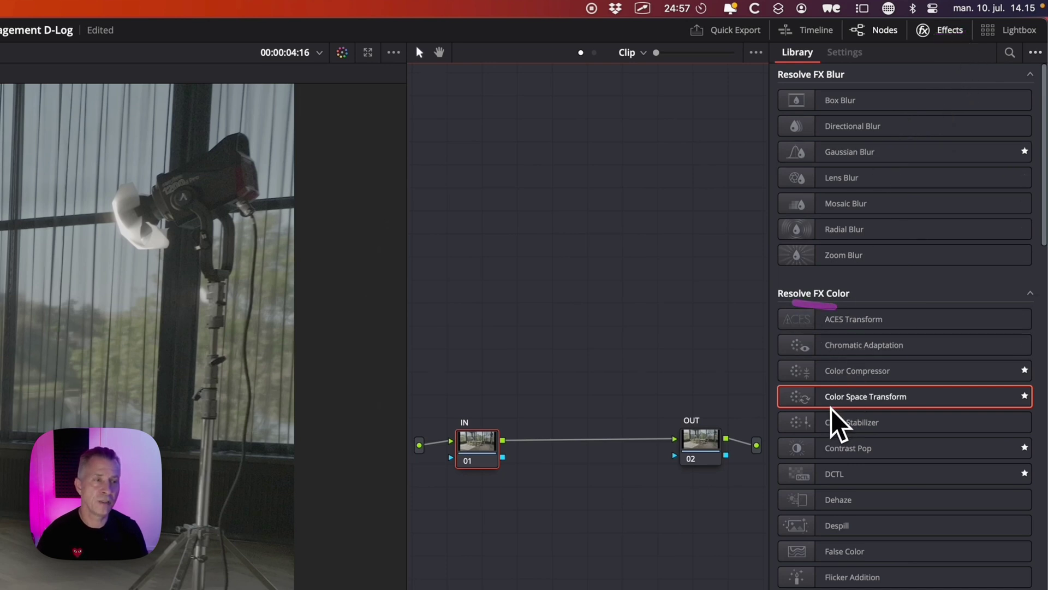
drag(816, 409, 483, 456)
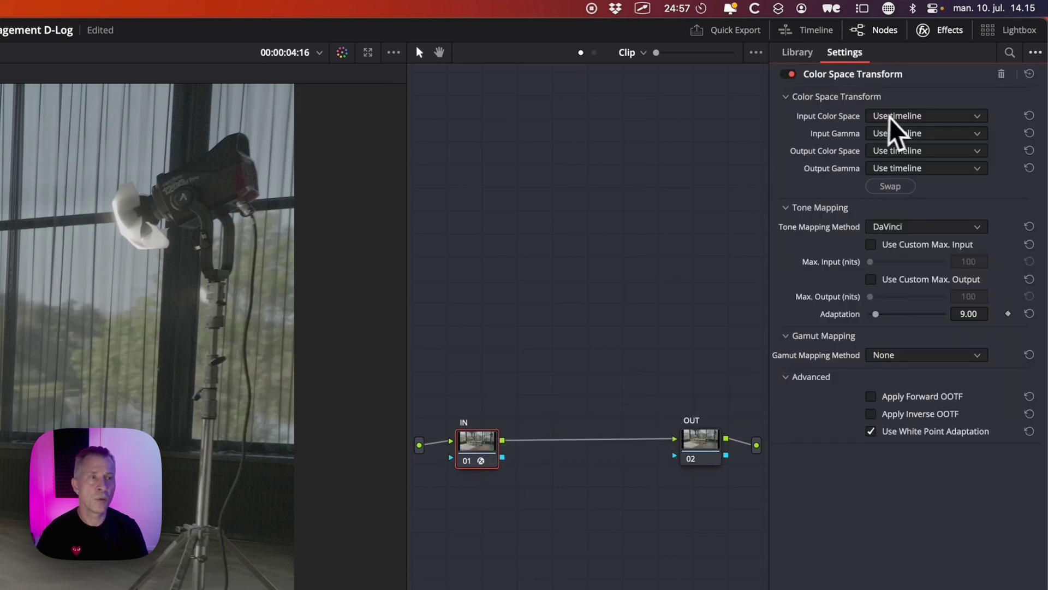
Set node 01's input to DJI D-Gamut color space with DJI D-Log gamma.
click(917, 117)
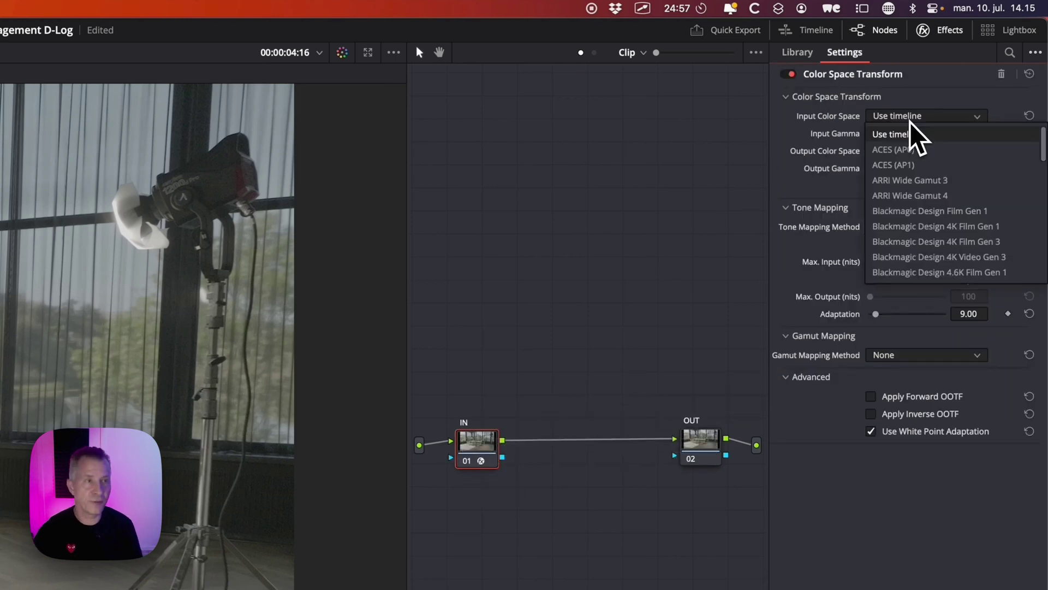
scroll(910, 131, down, 3)
click(911, 117)
click(912, 117)
scroll(928, 262, down, 3)
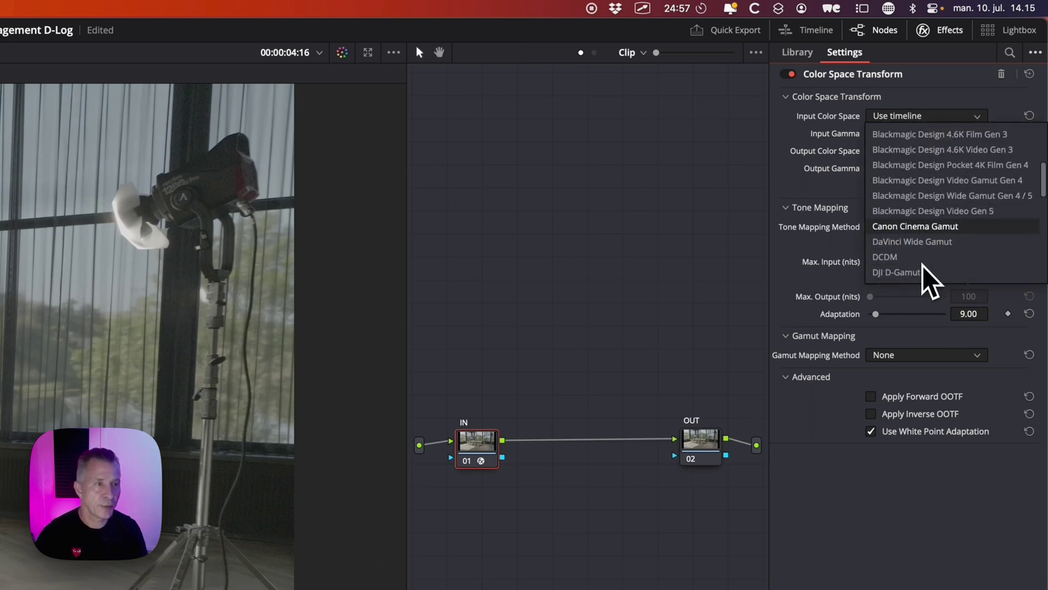
click(905, 263)
click(919, 134)
click(918, 134)
click(916, 134)
scroll(922, 185, down, 3)
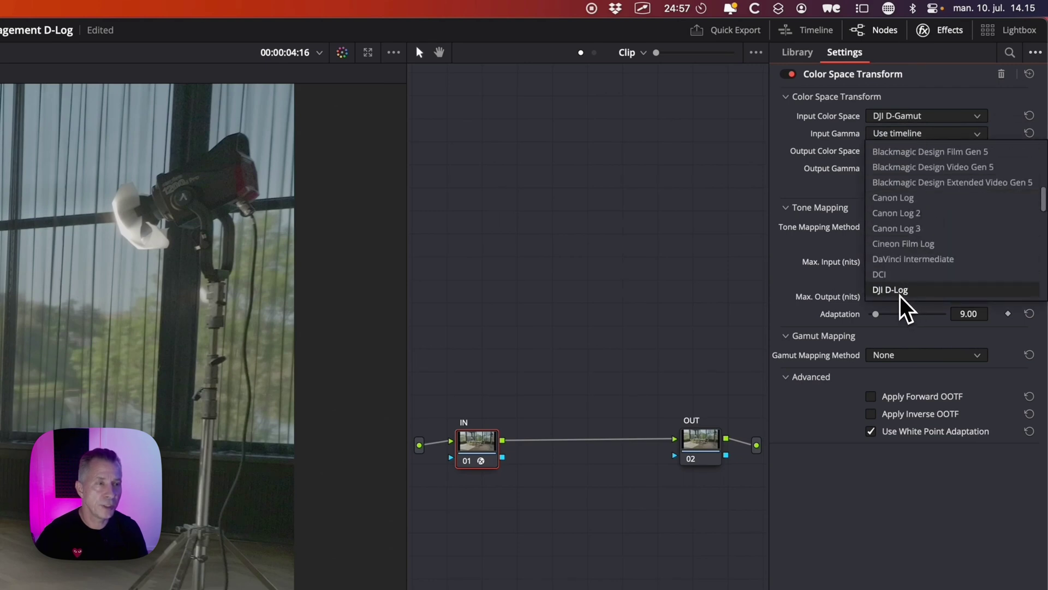
click(900, 291)
Set node 01's output to DaVinci Wide Gamut with DaVinci Intermediate gamma.
click(911, 152)
key(d)
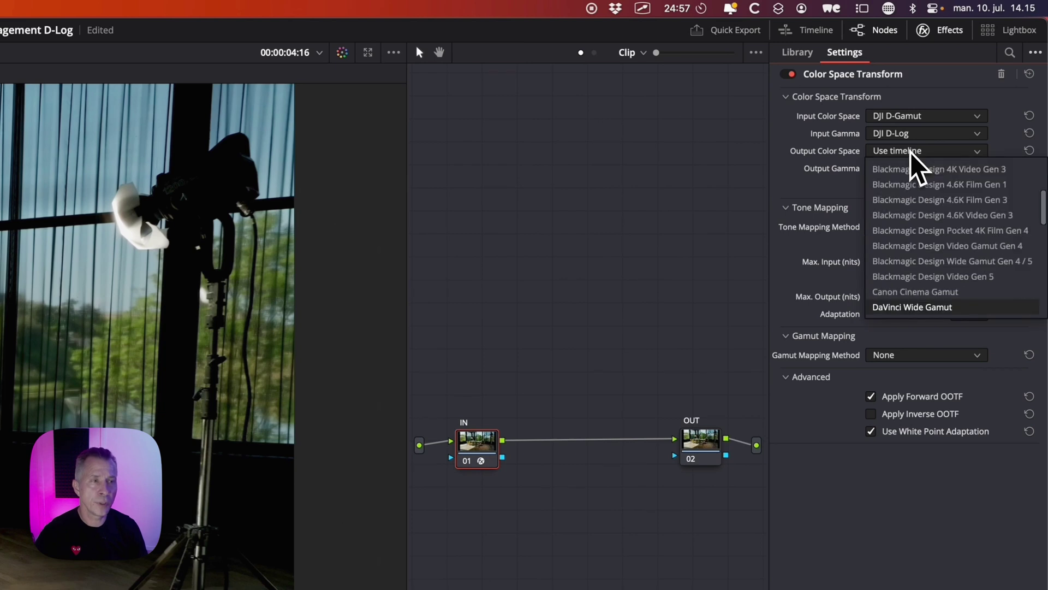
click(928, 308)
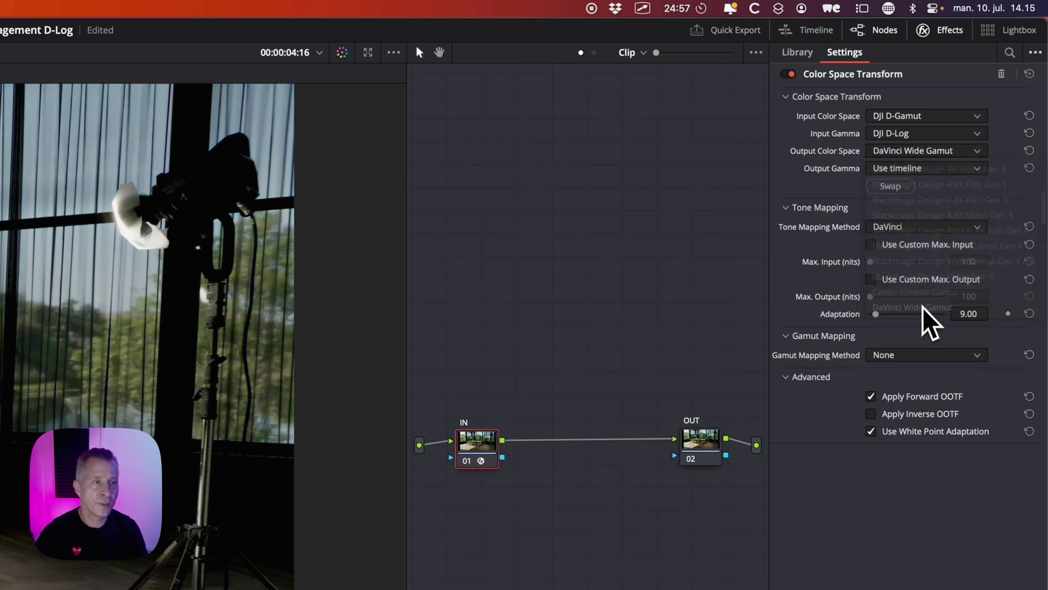
click(915, 169)
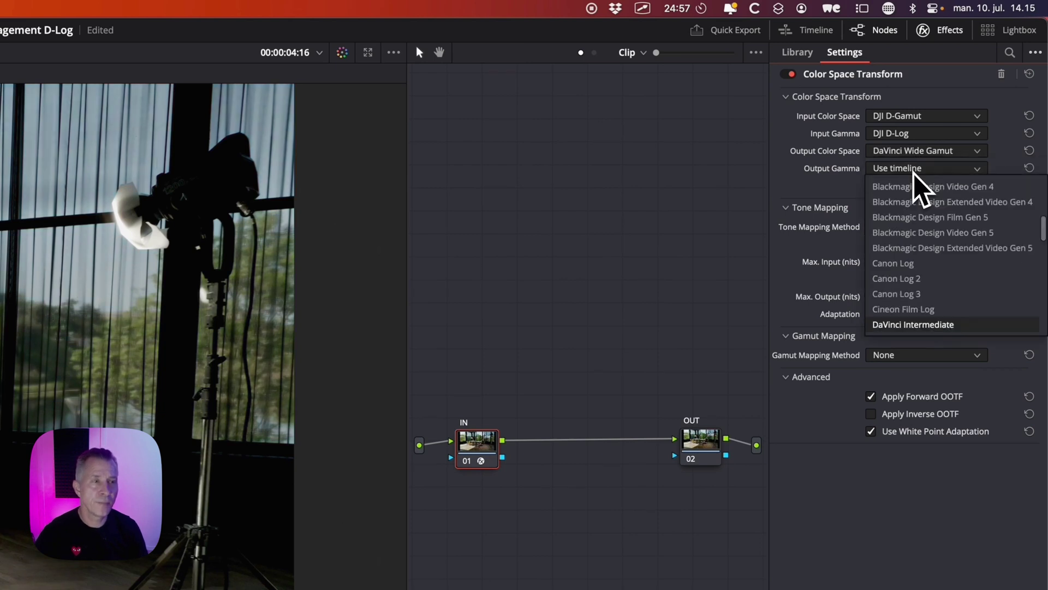
click(928, 322)
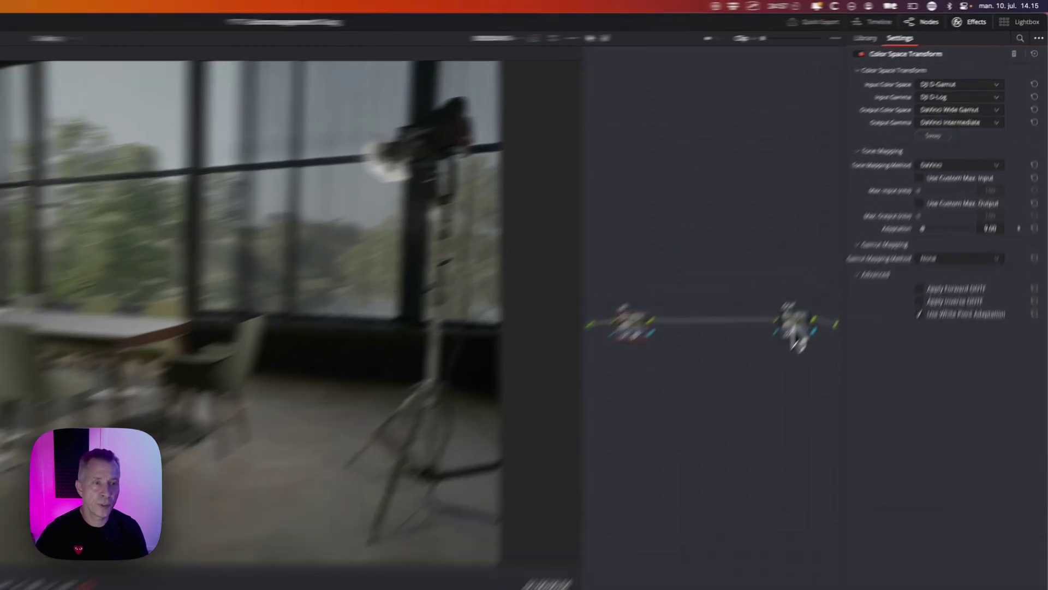
click(873, 224)
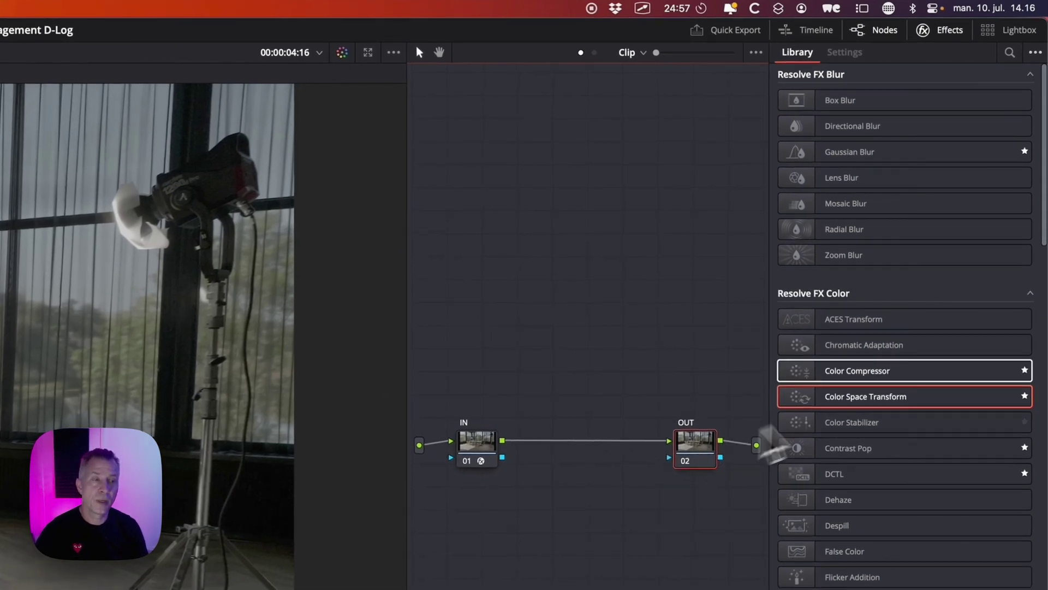
Add a Color Space Transform to node 02 with DaVinci Wide Gamut/DaVinci Intermediate input.
drag(809, 399, 704, 454)
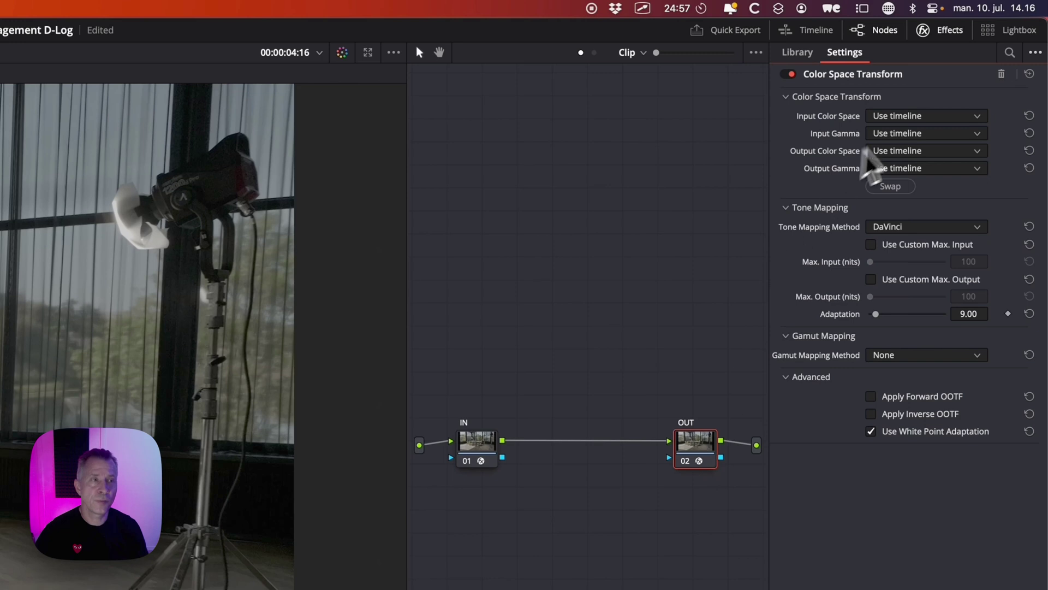
click(909, 116)
scroll(895, 185, down, 3)
click(913, 273)
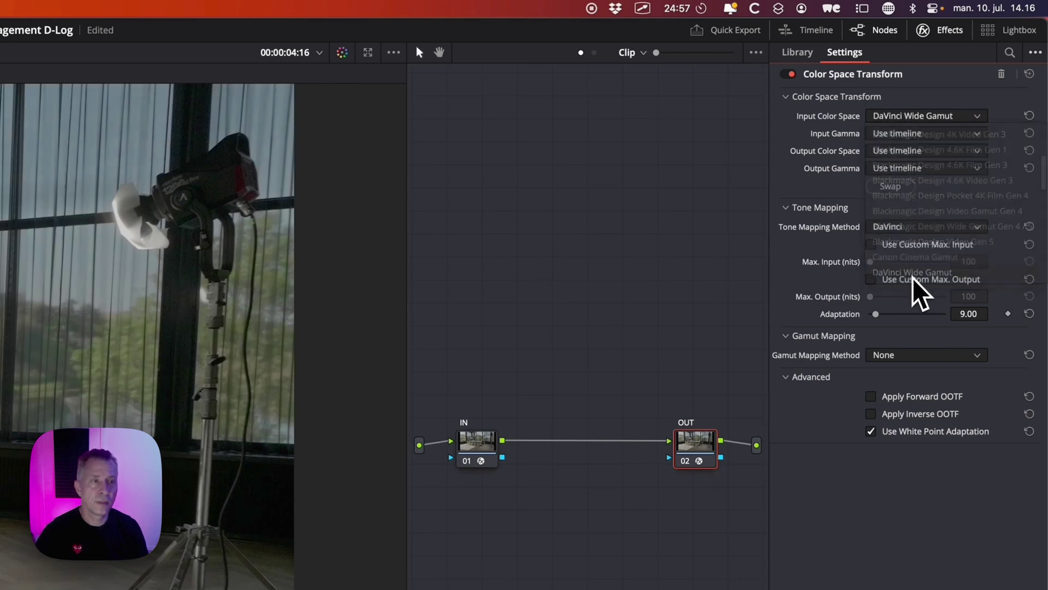
click(907, 134)
scroll(909, 219, down, 5)
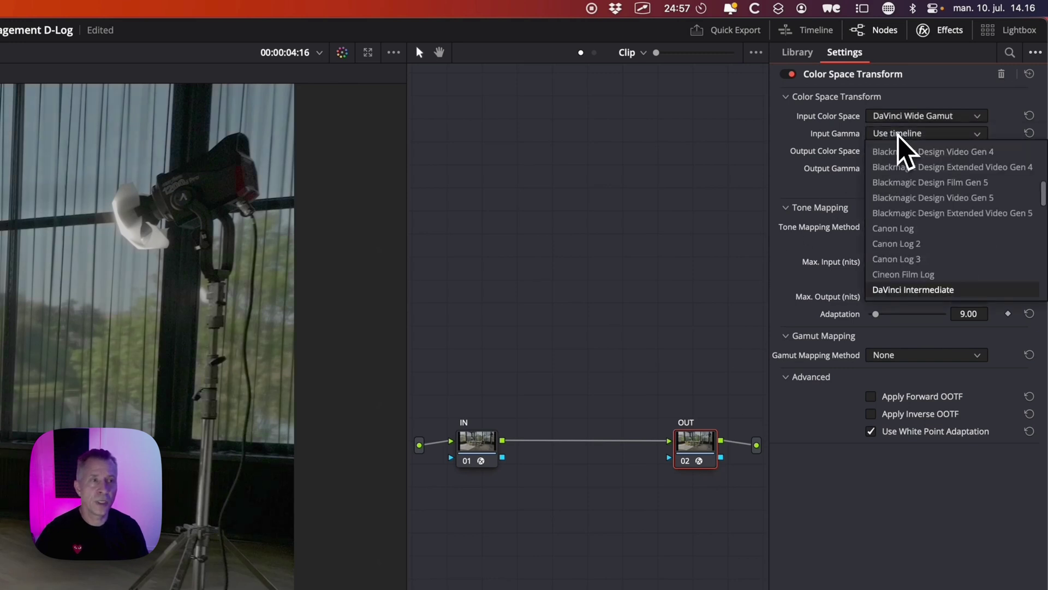
click(909, 290)
Set node 02's output to Rec.709 color space with Gamma 2.4.
click(893, 151)
scroll(891, 164, down, 5)
scroll(901, 251, down, 3)
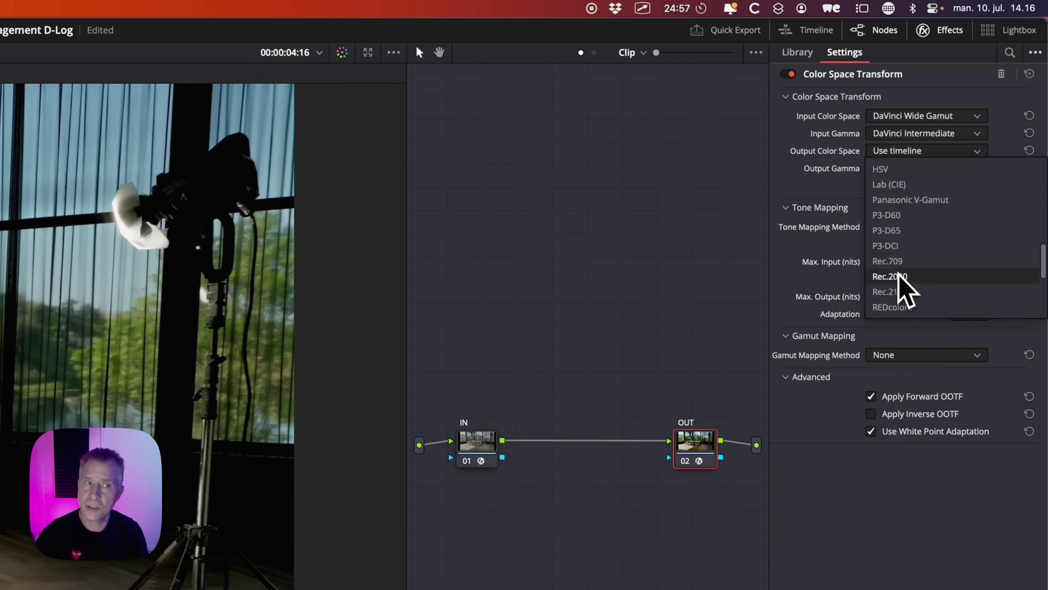
click(897, 265)
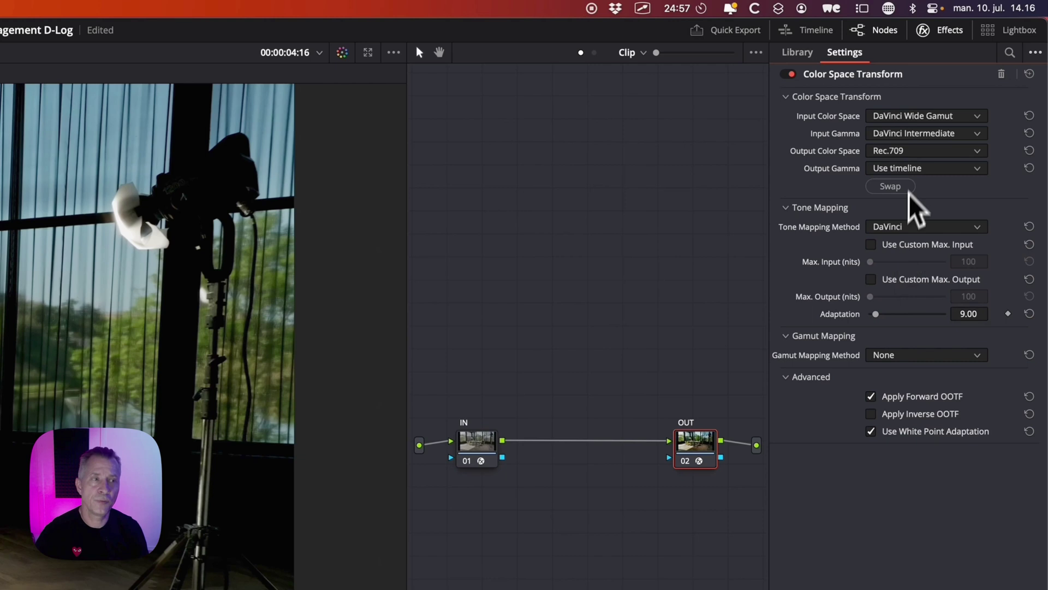
click(909, 169)
scroll(911, 215, down, 3)
scroll(903, 322, down, 5)
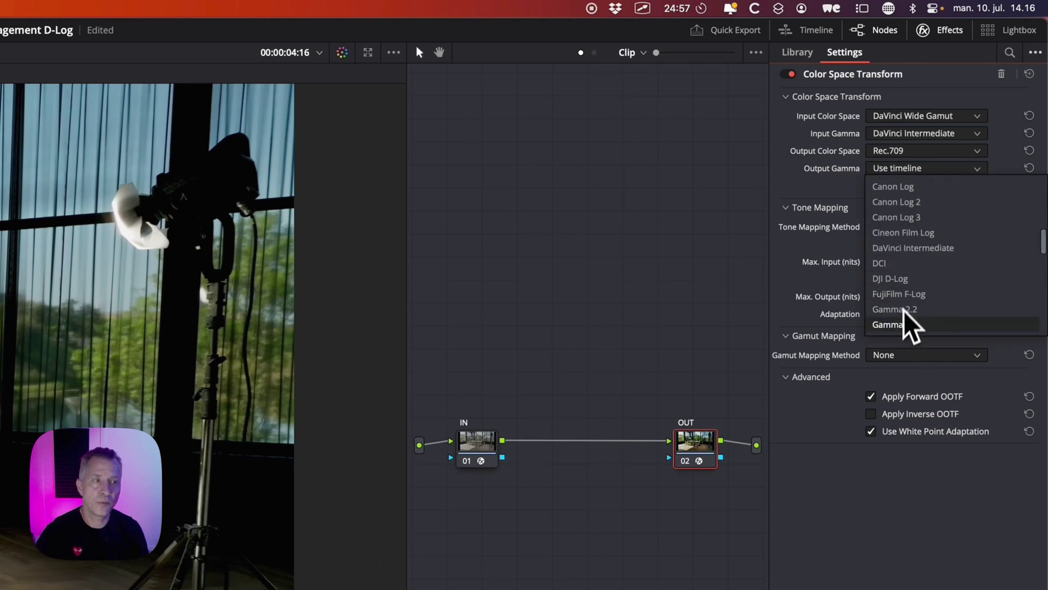
click(896, 263)
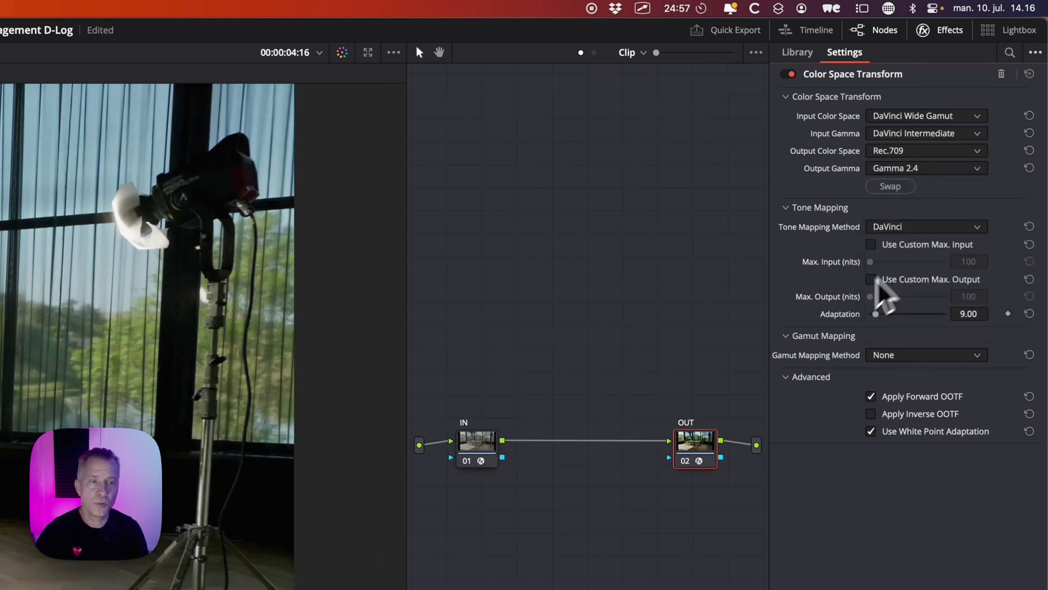
Widen the gap between the transform nodes and add three serial nodes after node 01.
click(953, 32)
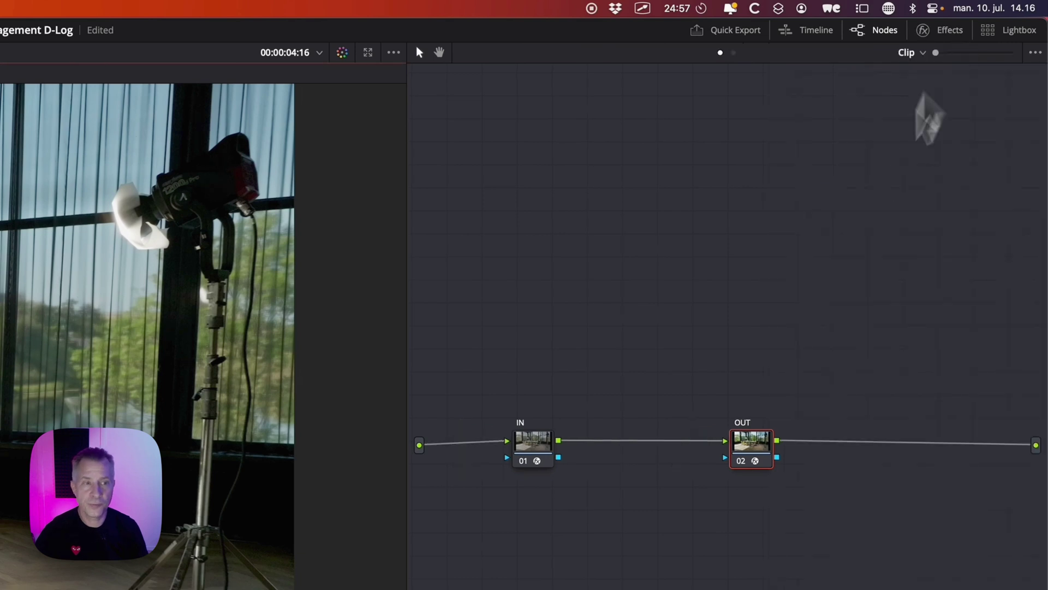
drag(492, 383, 616, 465)
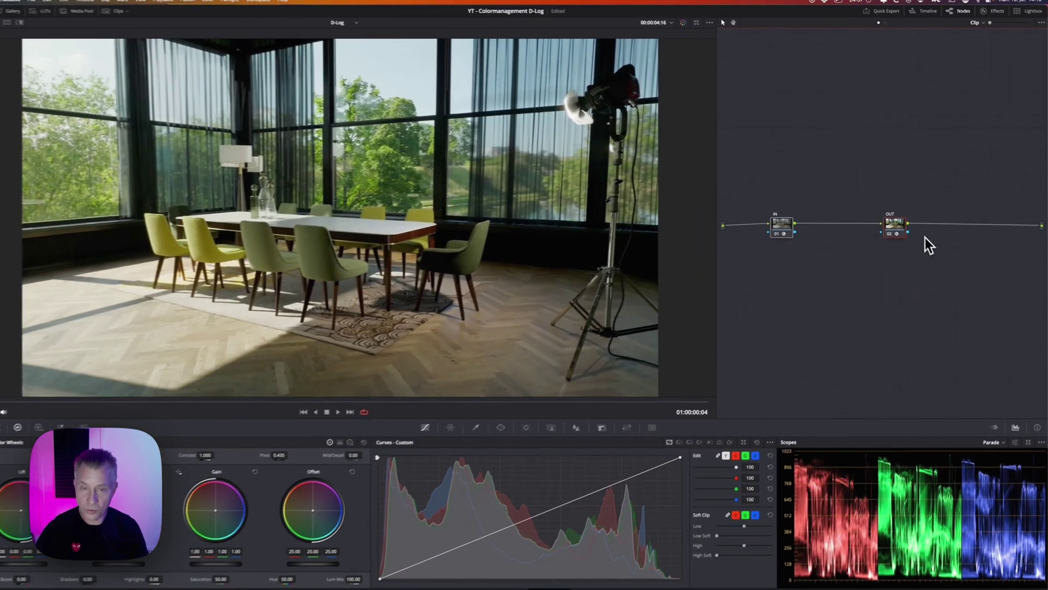
drag(791, 226, 764, 228)
drag(871, 223, 998, 224)
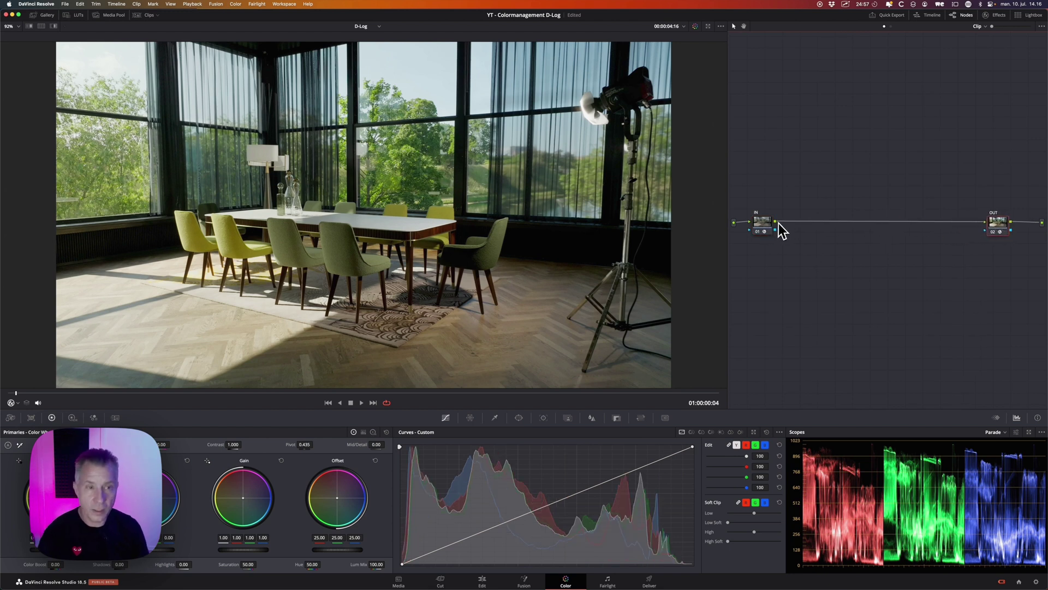
mouse_move(742, 230)
mouse_down()
mouse_move(1042, 232)
mouse_move(1043, 220)
mouse_move(1014, 233)
mouse_up()
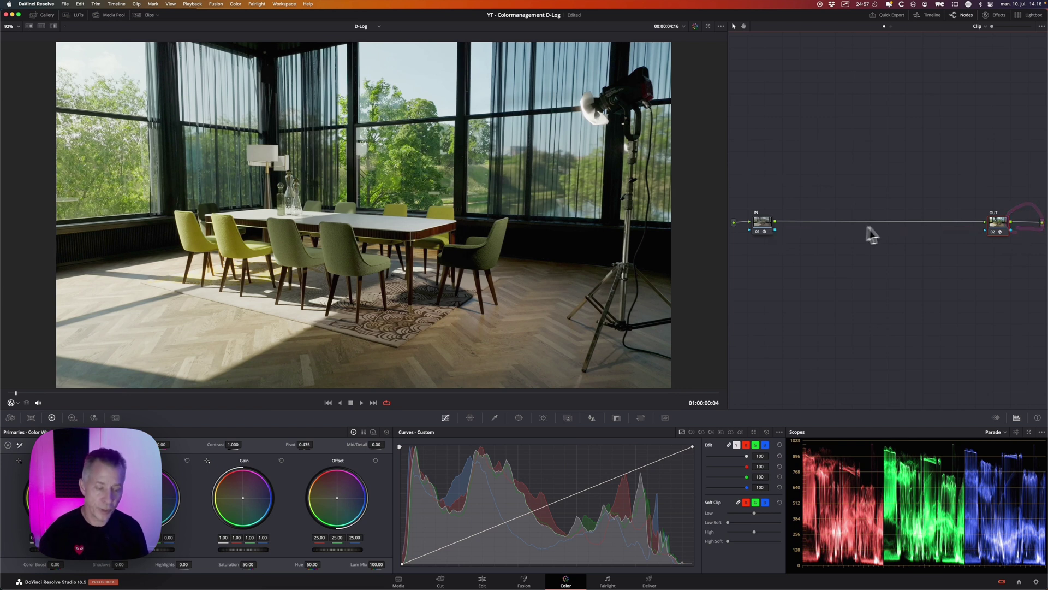
click(761, 225)
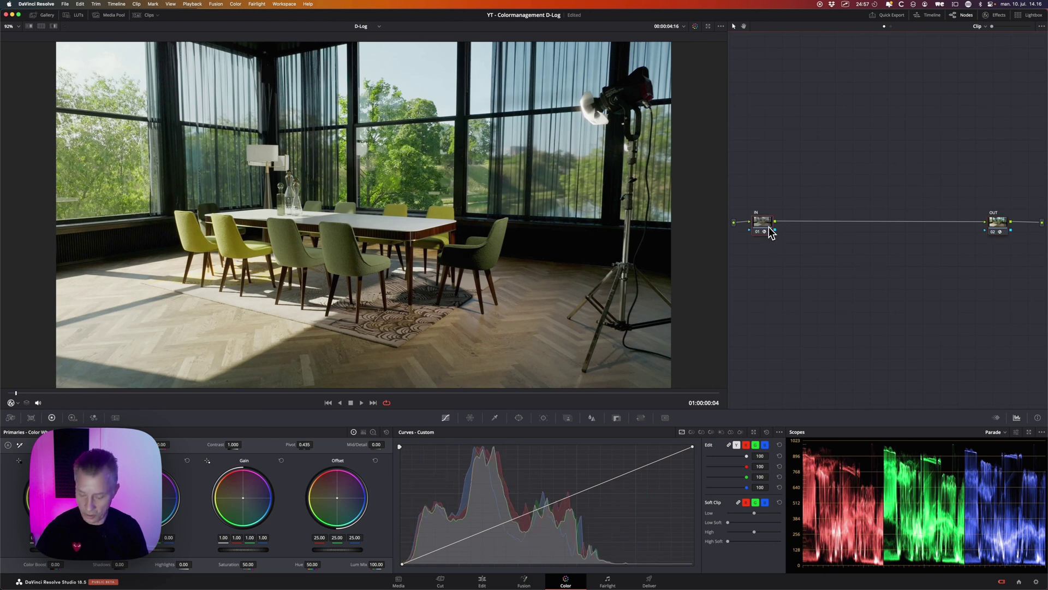
key(alt+s)
key(alt+s)
key(alt+s)
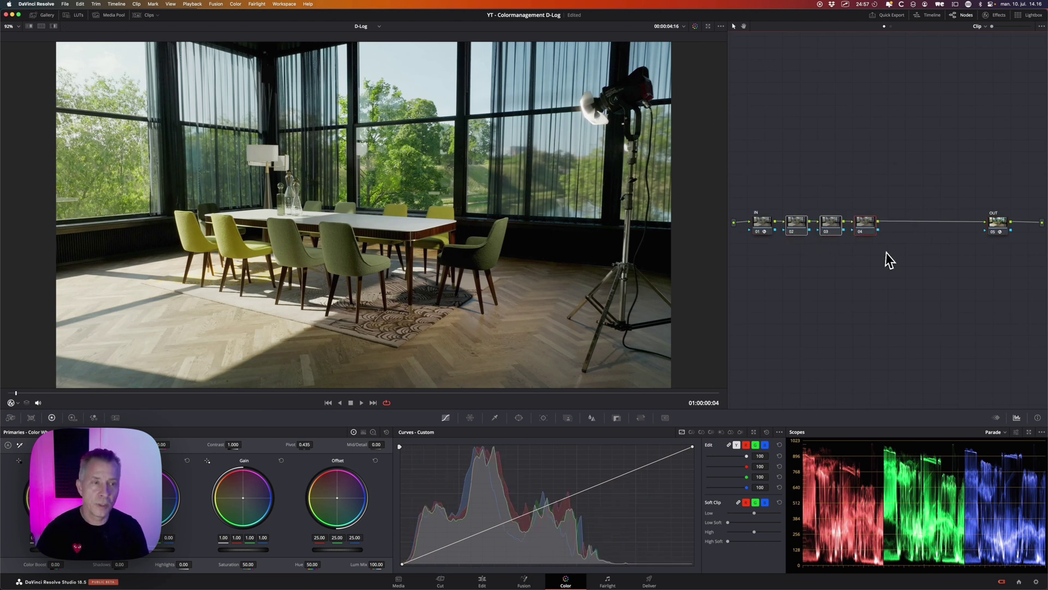